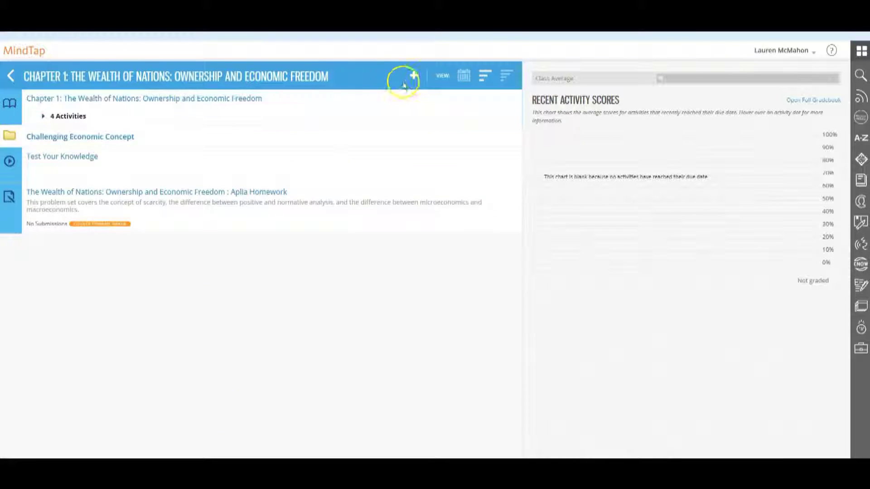
# Add a new Writing Activity to Chapter 1 and show the Market Structures prompt details.
pyautogui.click(416, 81)
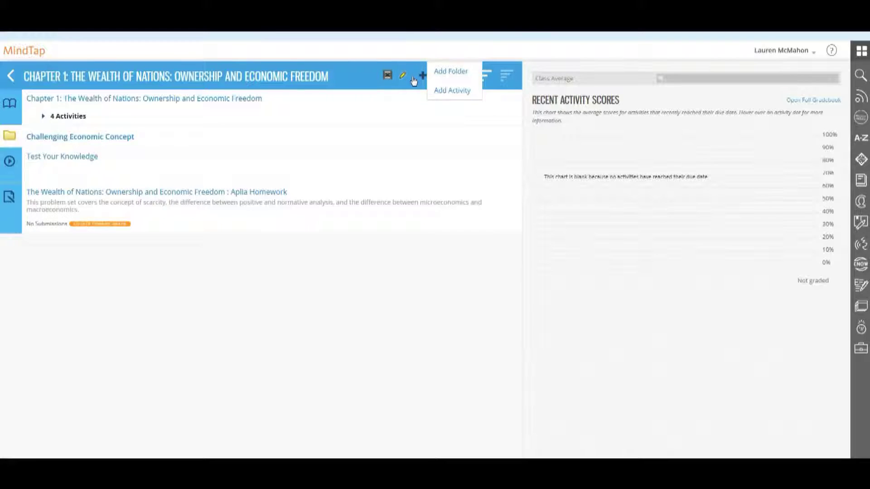
pyautogui.click(443, 90)
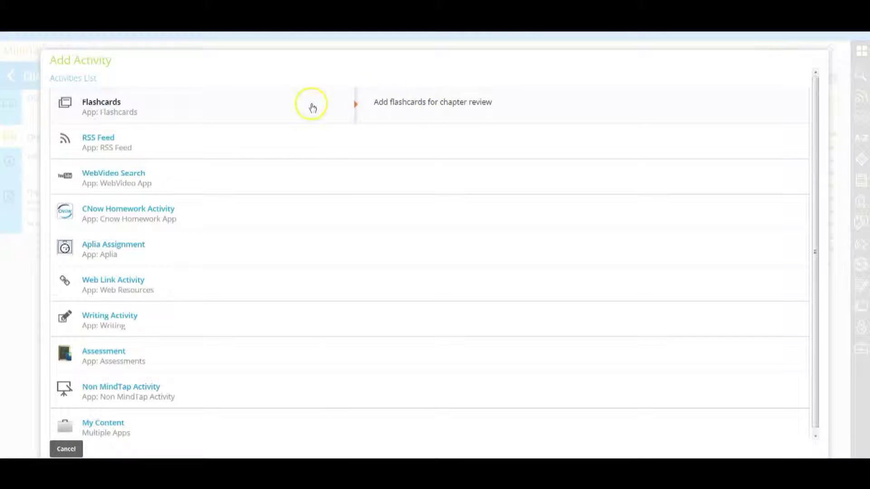
pyautogui.click(133, 318)
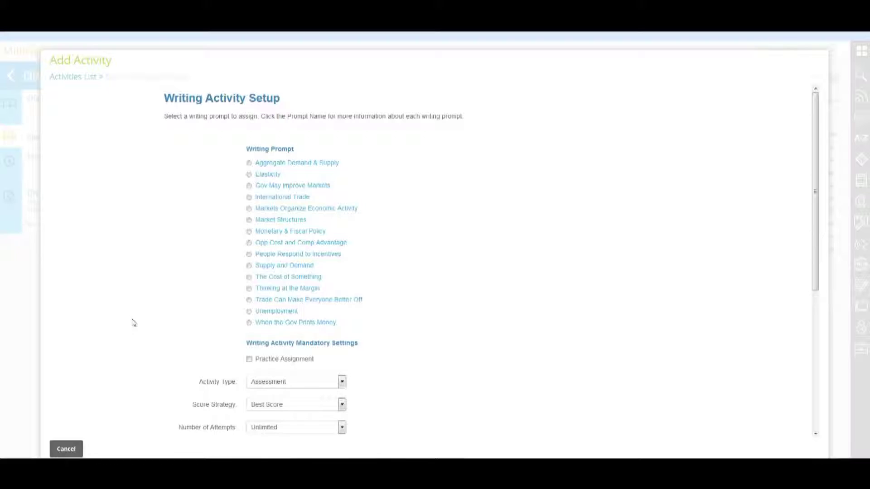
pyautogui.click(74, 450)
pyautogui.click(88, 453)
# Preview the Market Structures prompt, writer's model and grading rubric, then close the preview.
pyautogui.click(220, 268)
pyautogui.click(232, 257)
pyautogui.click(265, 220)
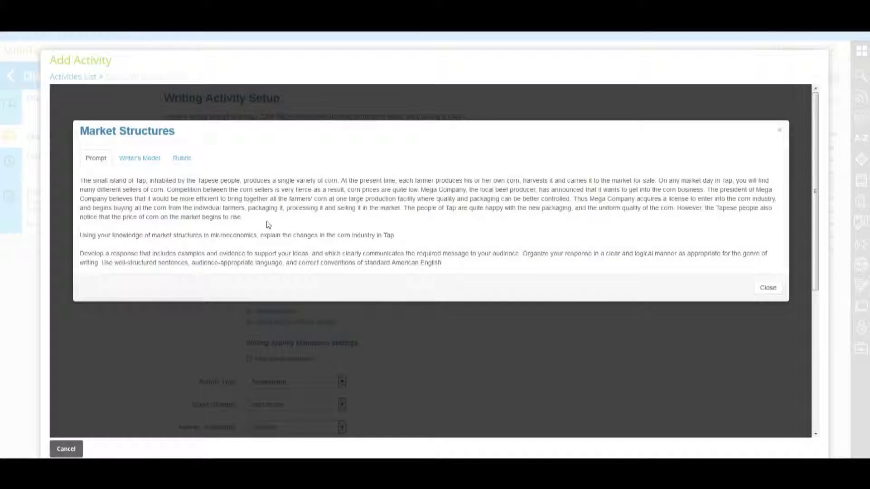
pyautogui.click(262, 225)
pyautogui.click(151, 161)
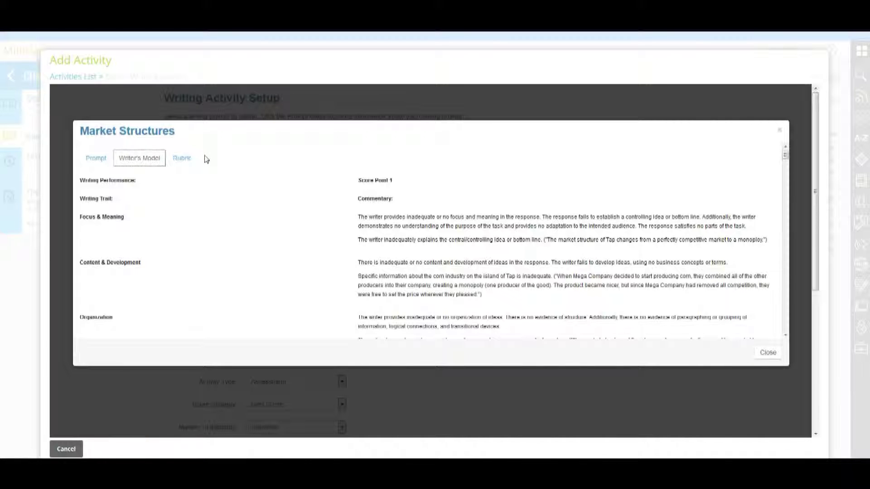
pyautogui.click(181, 159)
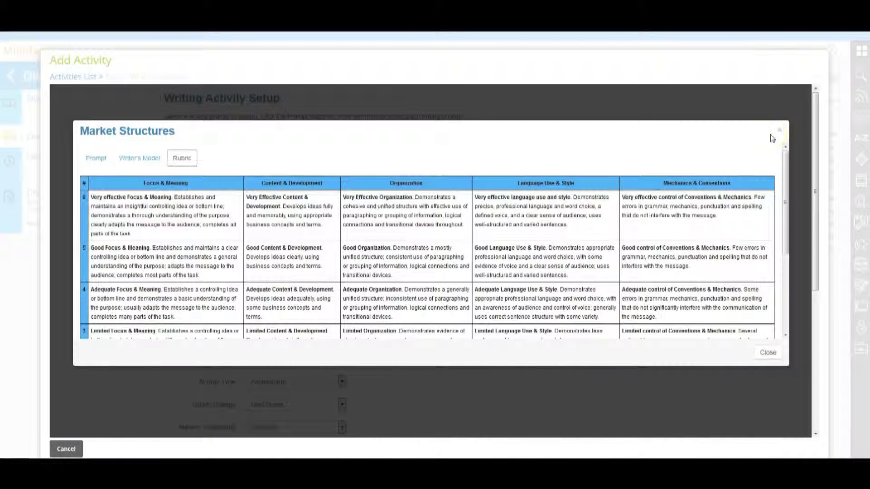
pyautogui.click(778, 133)
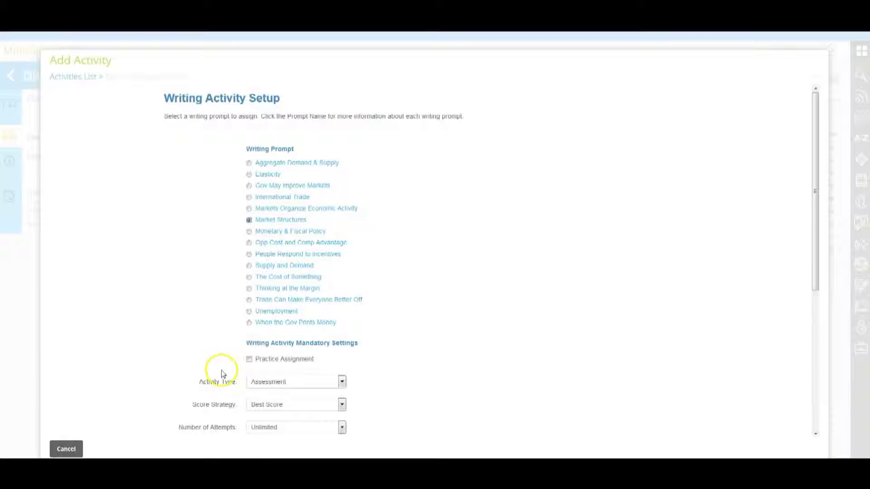
# Mark the activity as a practice assignment with Assessment as its activity type.
pyautogui.click(249, 360)
pyautogui.click(248, 360)
pyautogui.click(249, 360)
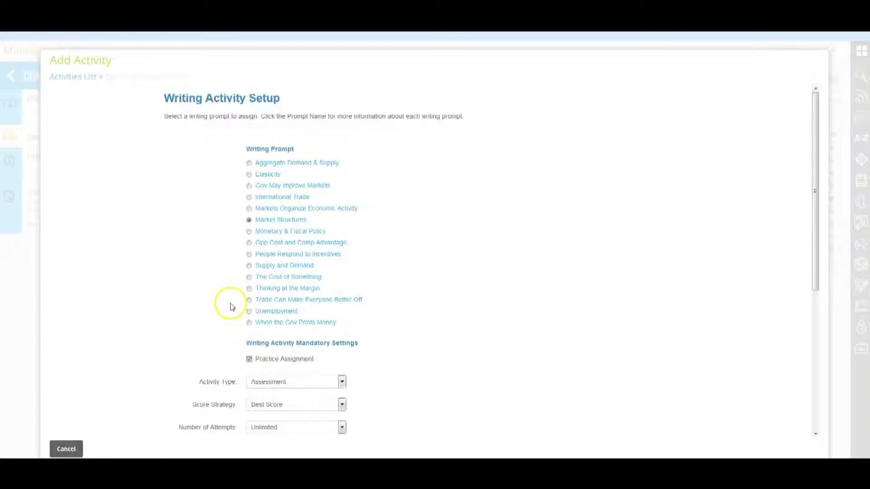
pyautogui.scroll(-3, 228, 299)
pyautogui.scroll(-2, 228, 299)
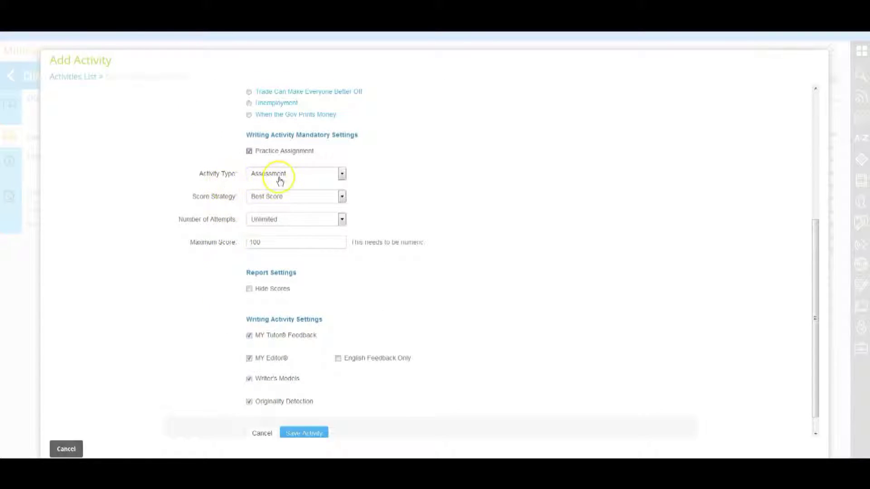
pyautogui.click(342, 175)
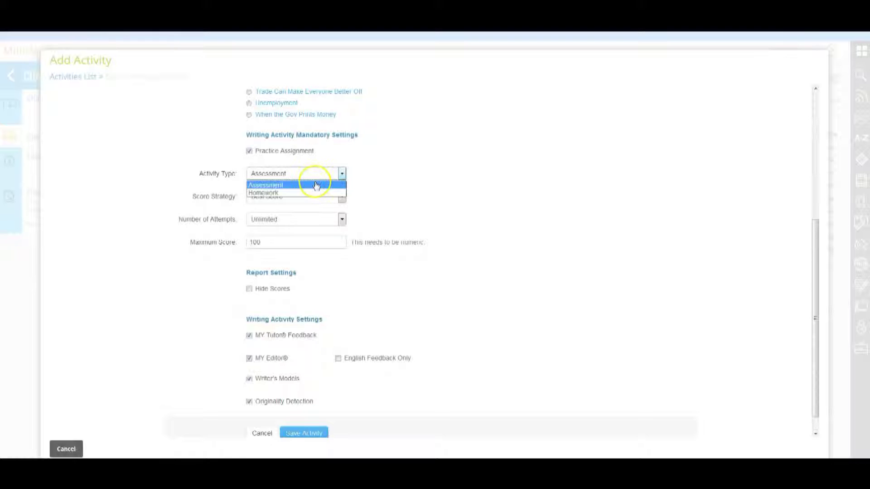
pyautogui.click(290, 186)
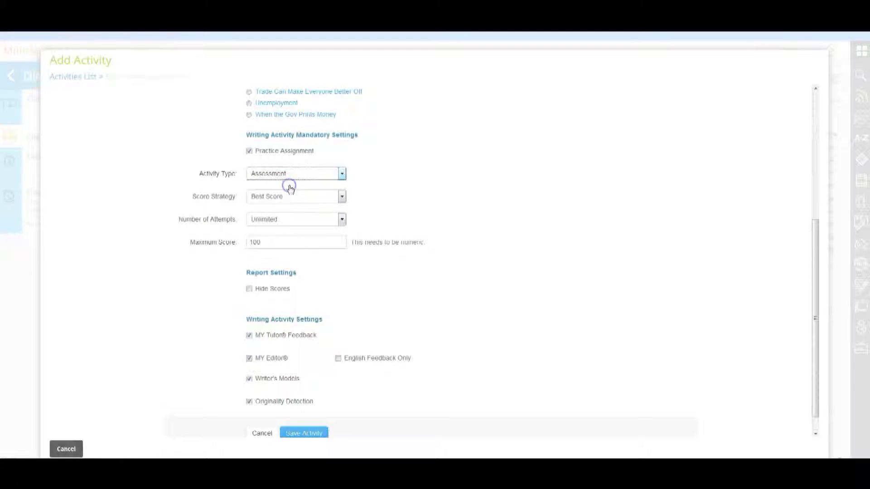
# Set Score Strategy to Last Score and attempts to 3, keeping maximum score 100.
pyautogui.click(342, 197)
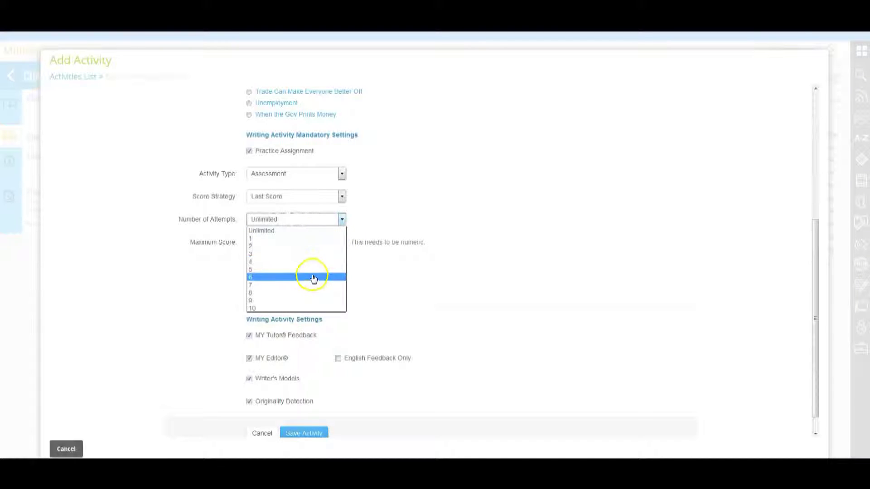
pyautogui.click(313, 235)
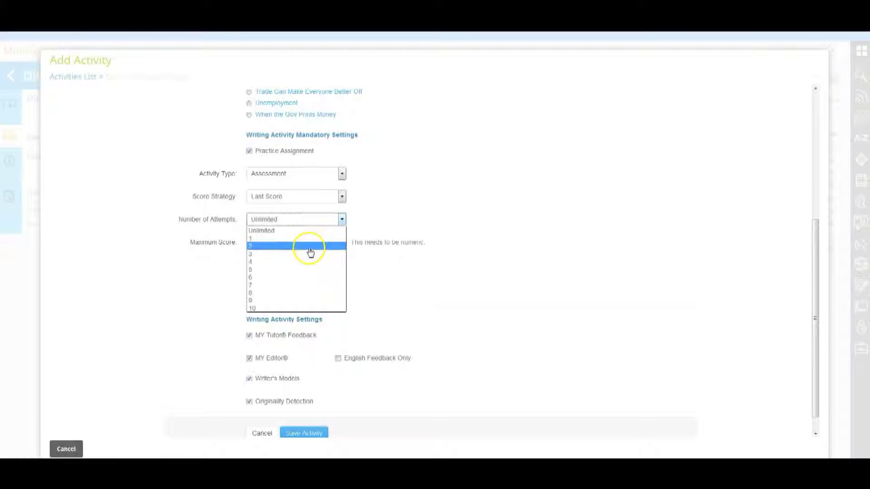
pyautogui.click(310, 254)
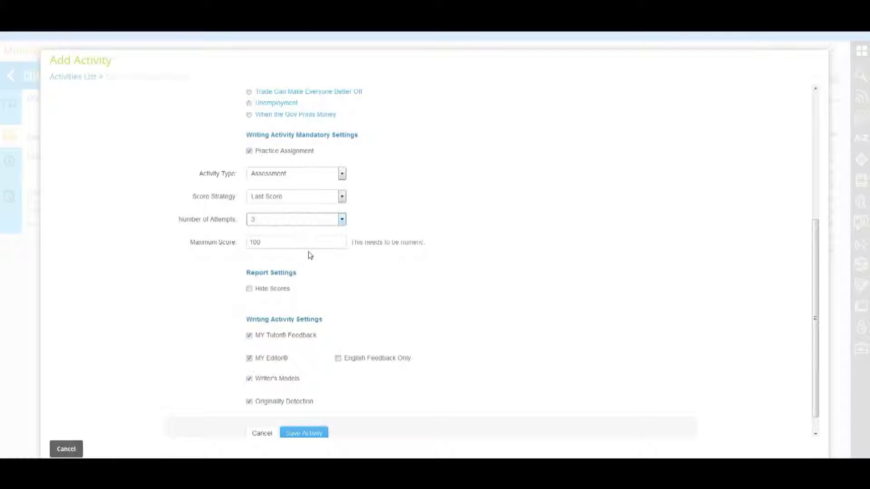
pyautogui.click(282, 248)
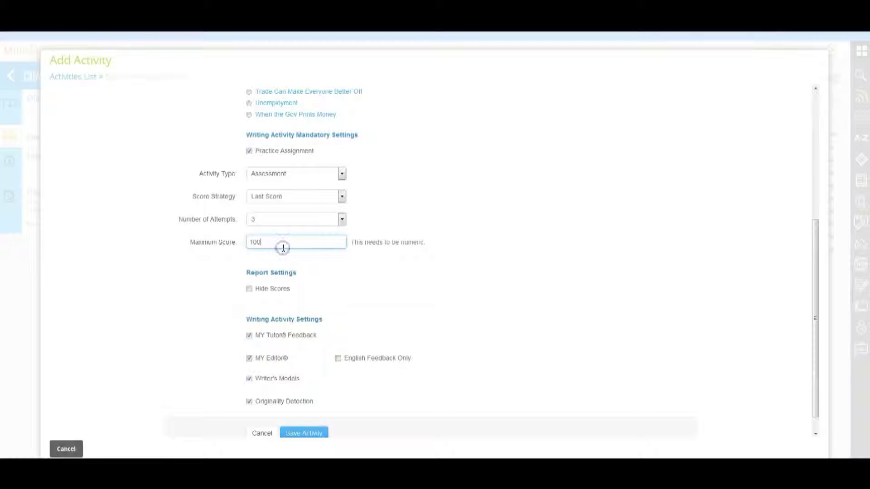
# Check Hide Scores under Report Settings, leaving English Feedback Only unchecked.
pyautogui.scroll(-1, 362, 250)
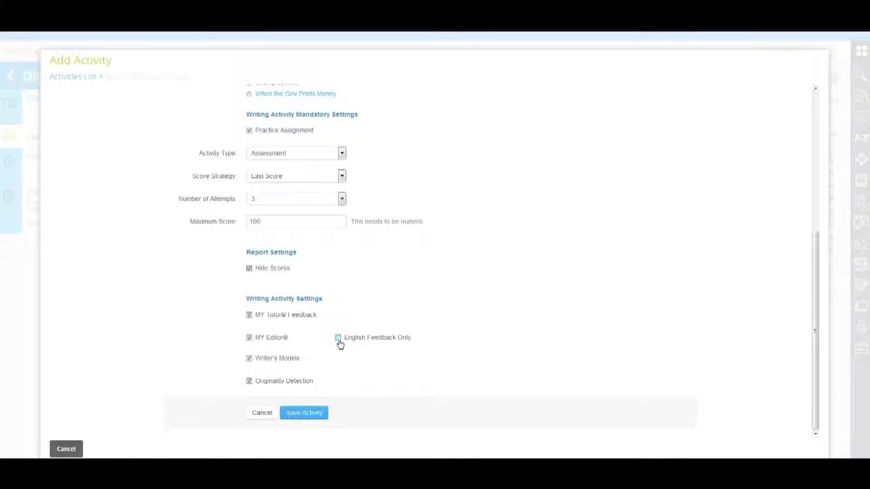
pyautogui.click(339, 343)
# Save the activity, making it available 05/18/2016 12:00 PM and due 05/18/2016 11:00 PM EDT.
pyautogui.click(302, 413)
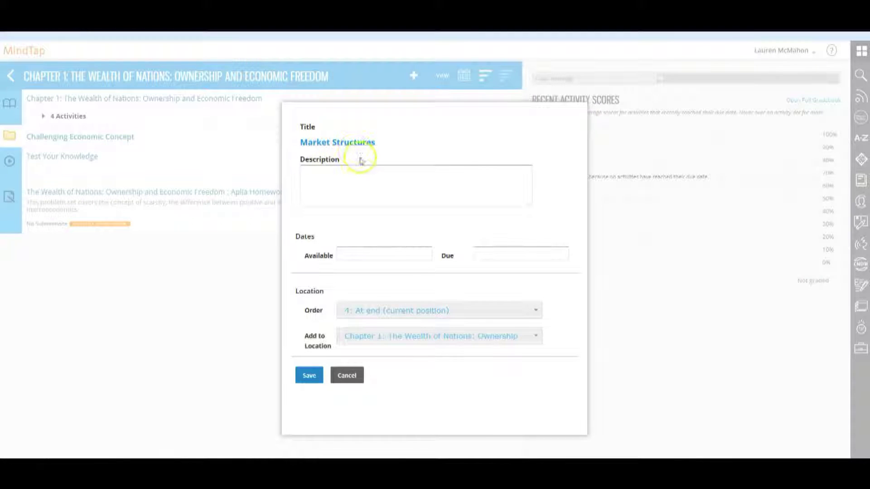
pyautogui.click(339, 187)
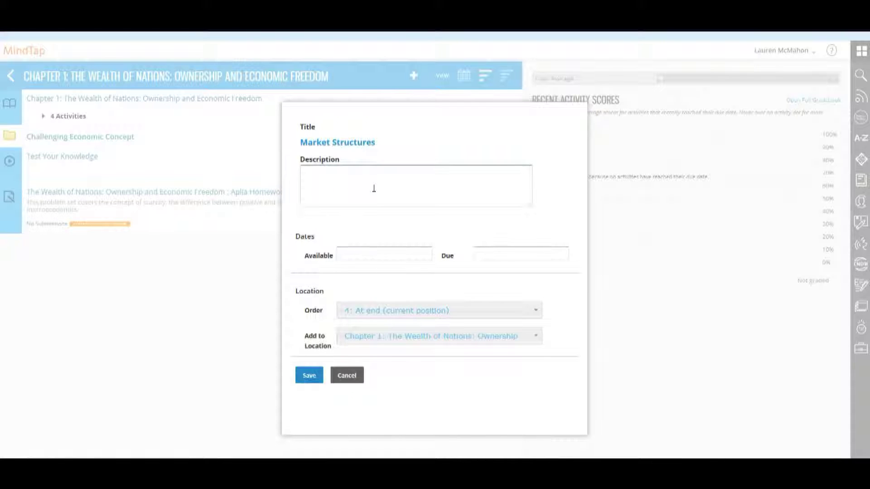
pyautogui.click(387, 250)
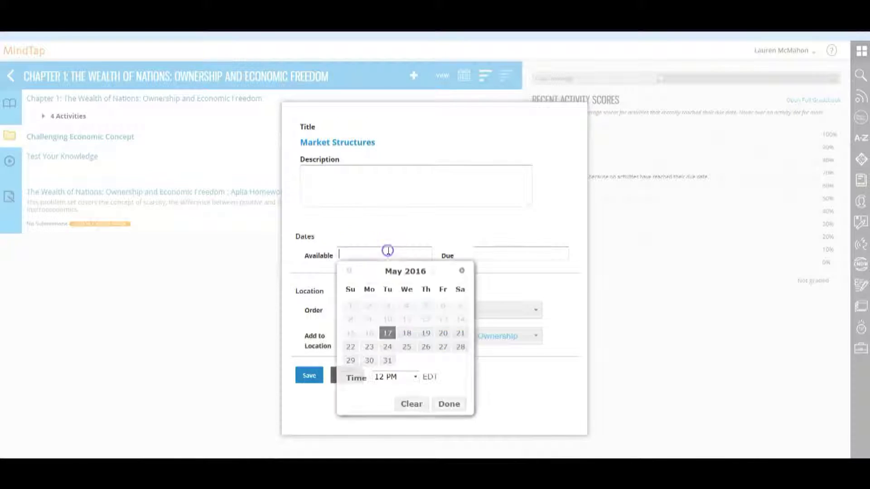
pyautogui.click(407, 335)
pyautogui.click(450, 405)
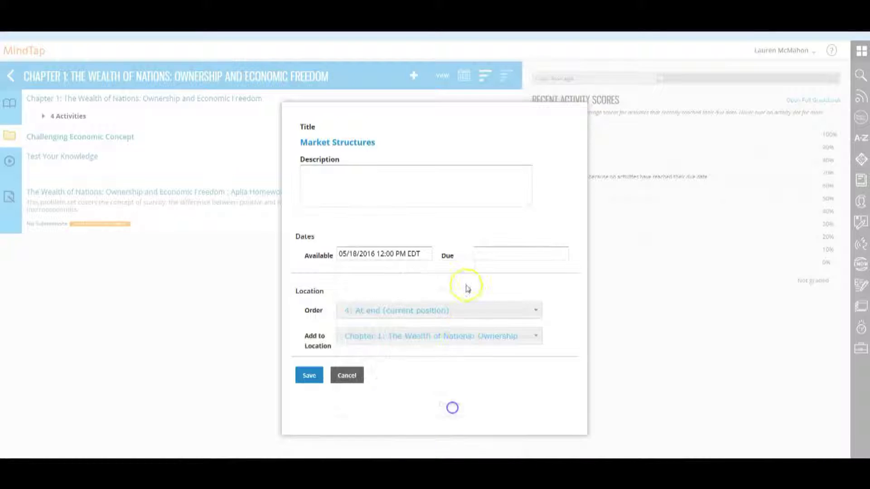
pyautogui.click(488, 253)
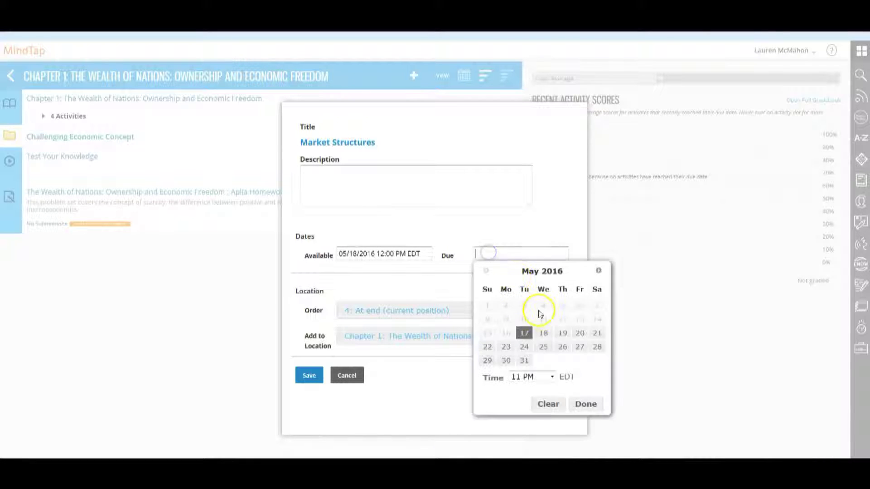
pyautogui.click(545, 335)
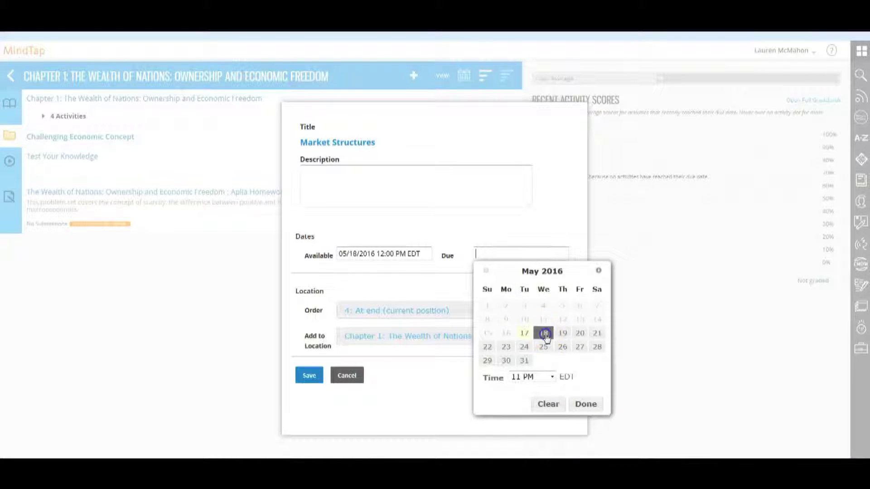
pyautogui.click(585, 405)
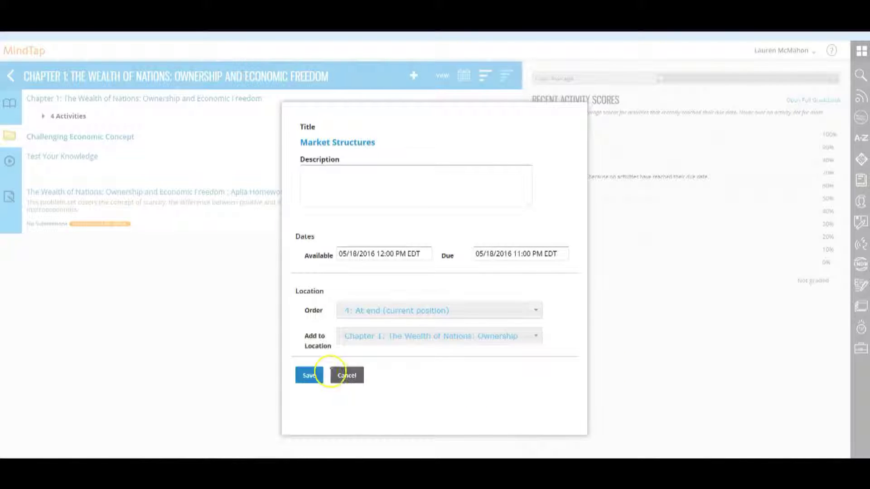
pyautogui.click(306, 377)
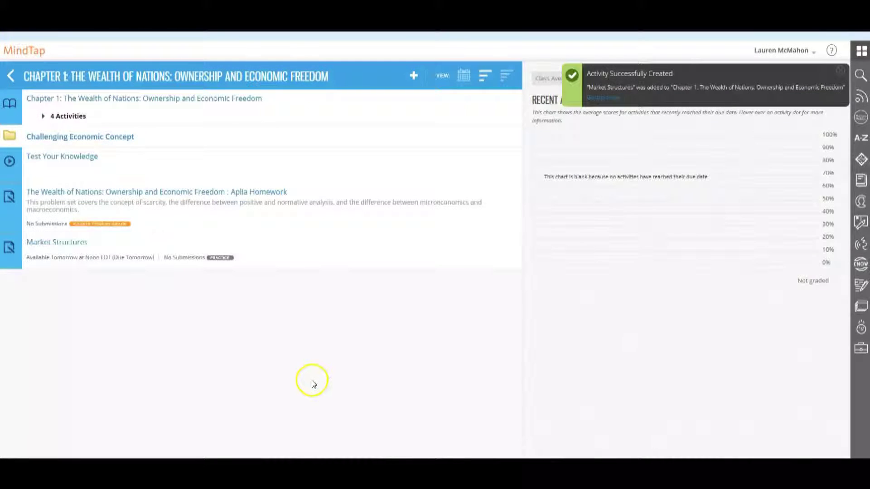
pyautogui.moveTo(101, 243)
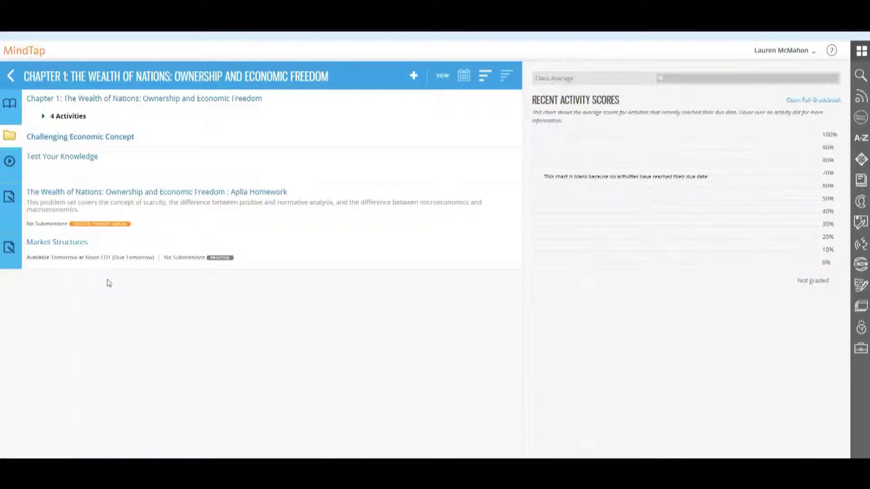
pyautogui.click(127, 272)
pyautogui.moveTo(143, 266)
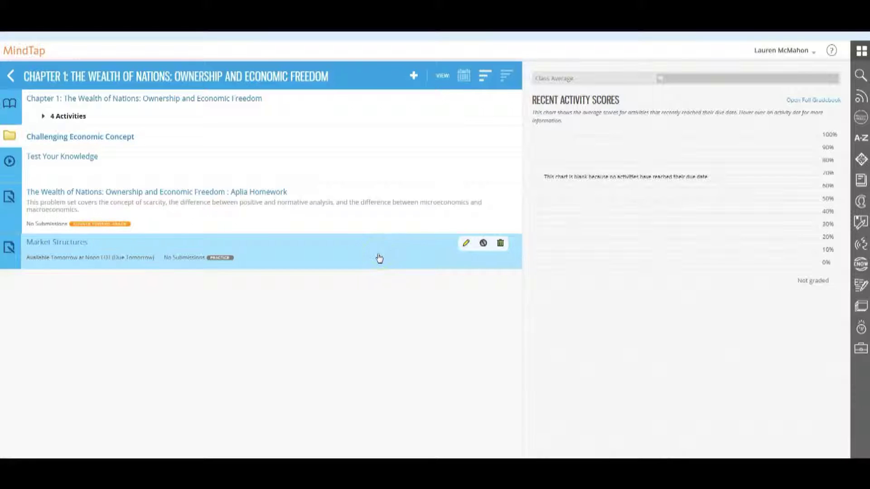
# Reopen Market Structures for editing, review its writing activity settings, and close them unchanged.
pyautogui.click(466, 245)
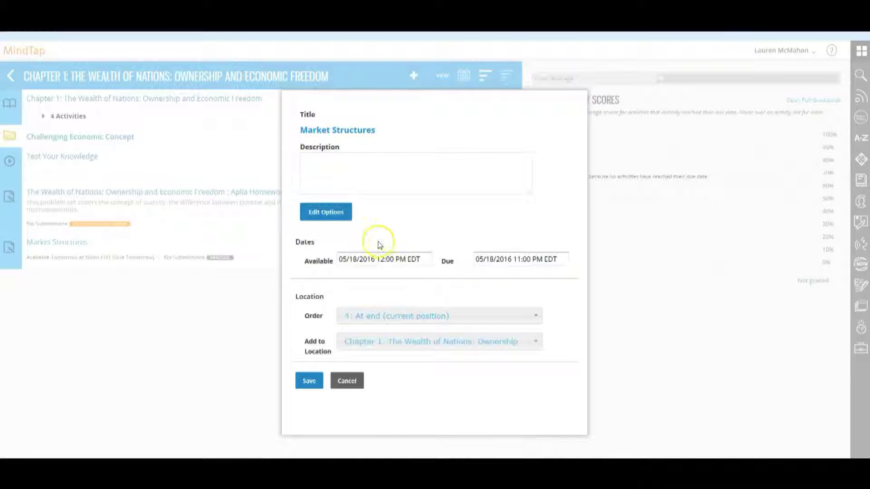
pyautogui.click(341, 214)
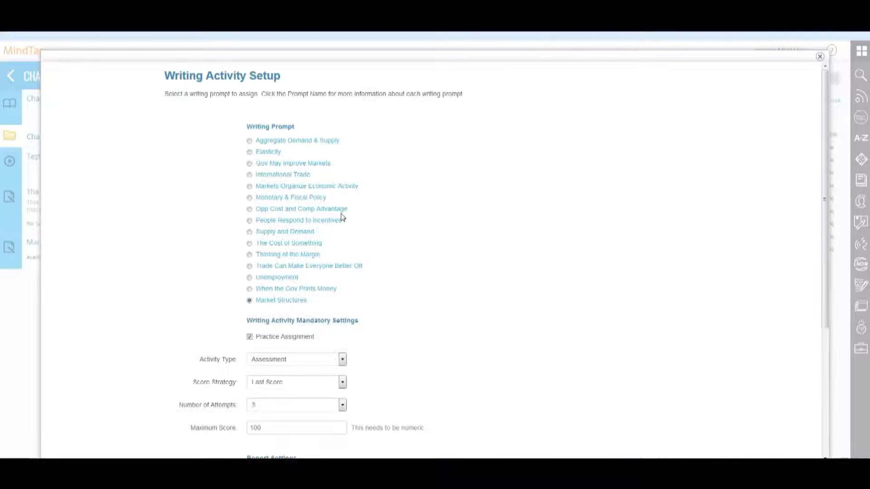
pyautogui.scroll(-2, 386, 206)
pyautogui.scroll(-3, 386, 207)
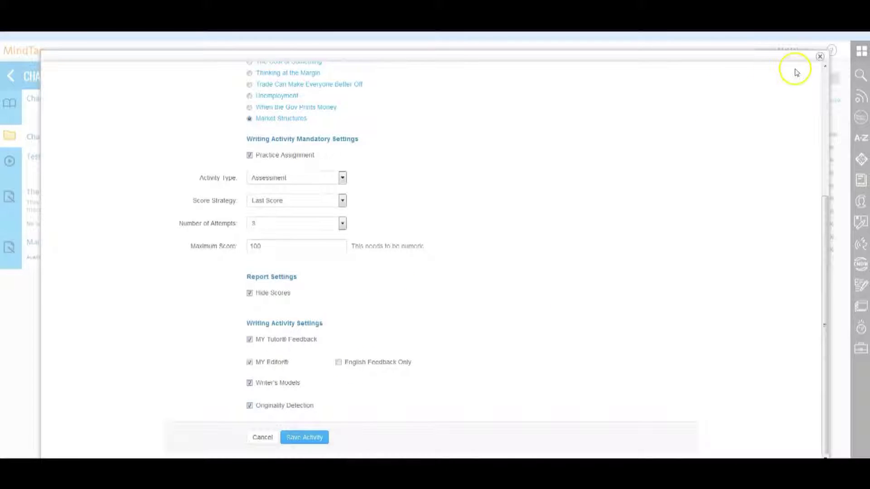
pyautogui.click(820, 57)
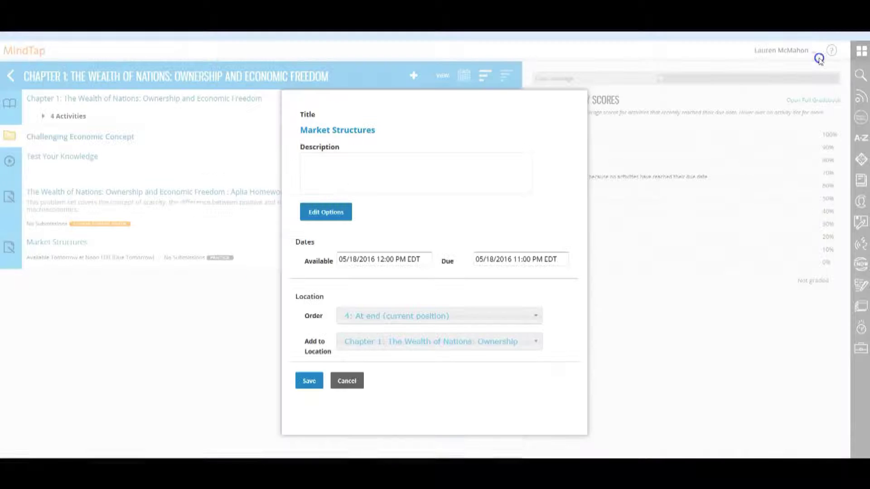